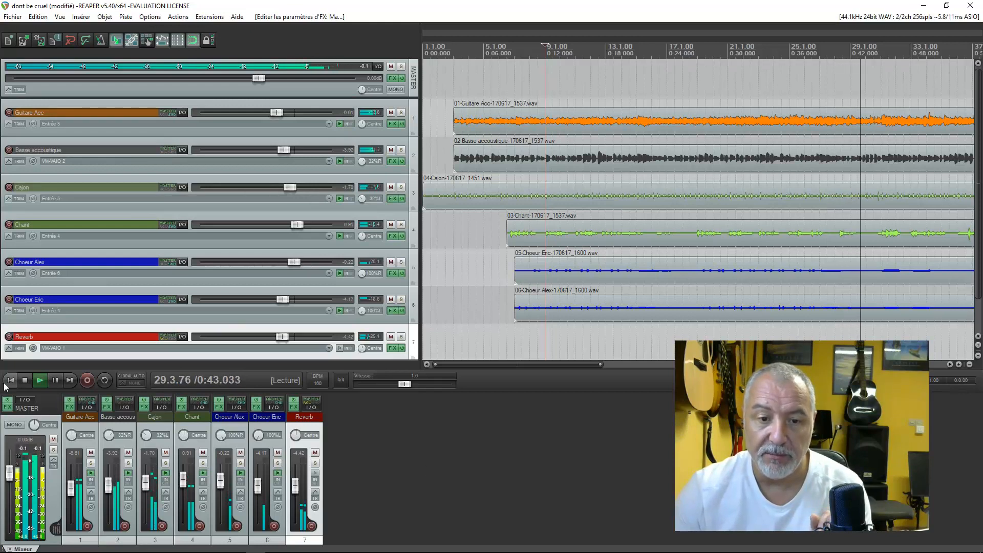
# Stop playback and open the settings for rendering the project to a file
pyautogui.click(25, 380)
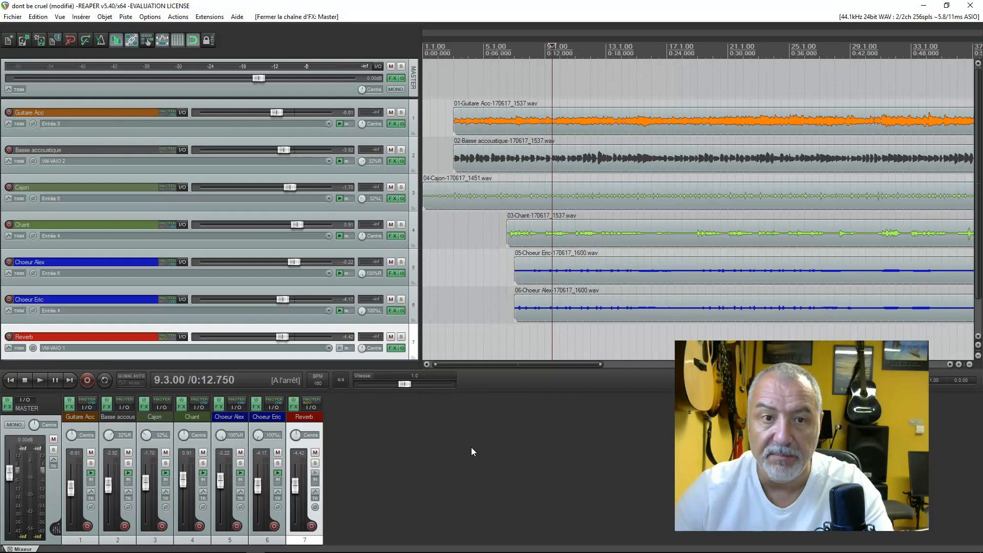
pyautogui.click(14, 16)
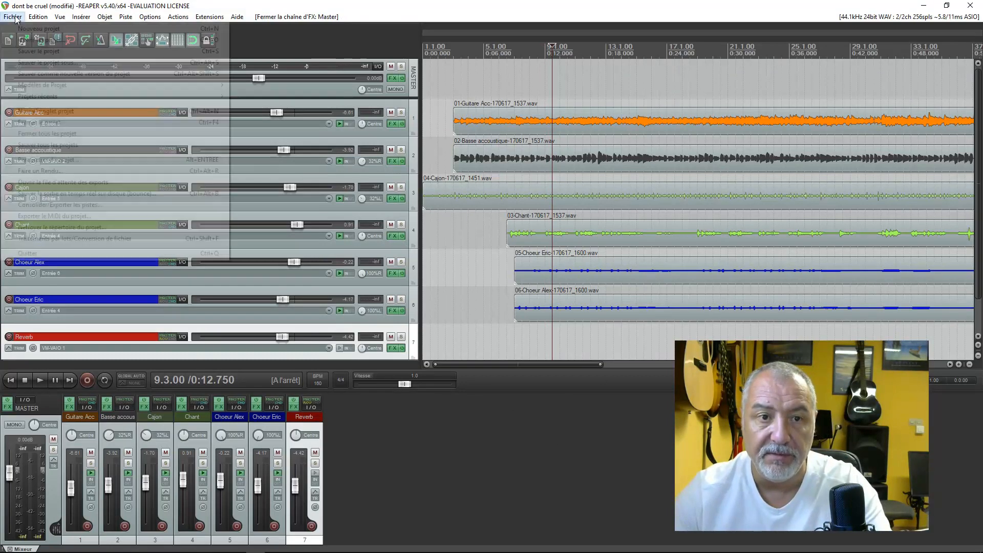
pyautogui.click(29, 172)
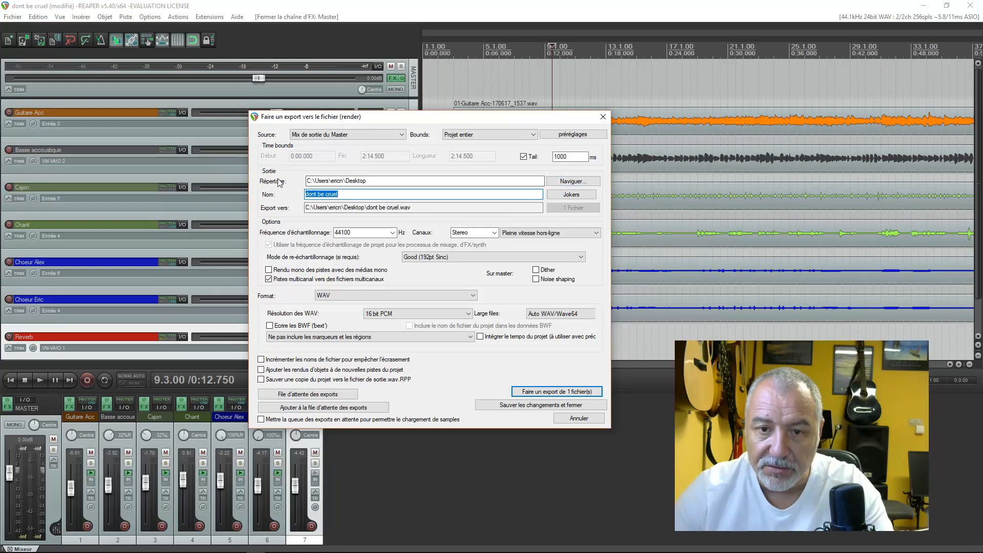
# Choose the Desktop (Bureau) as the render output folder and check the file name and export path
pyautogui.click(572, 182)
pyautogui.click(567, 193)
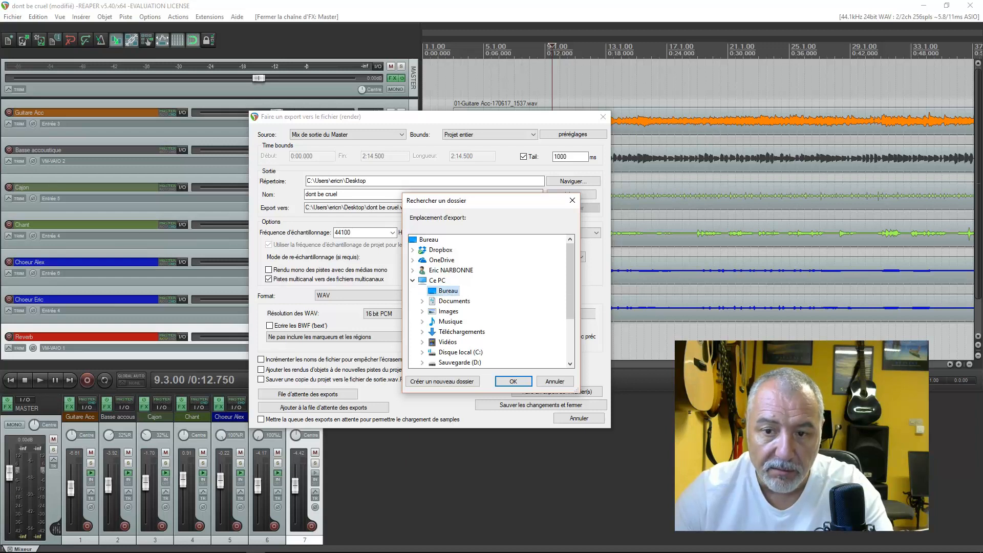
pyautogui.click(513, 382)
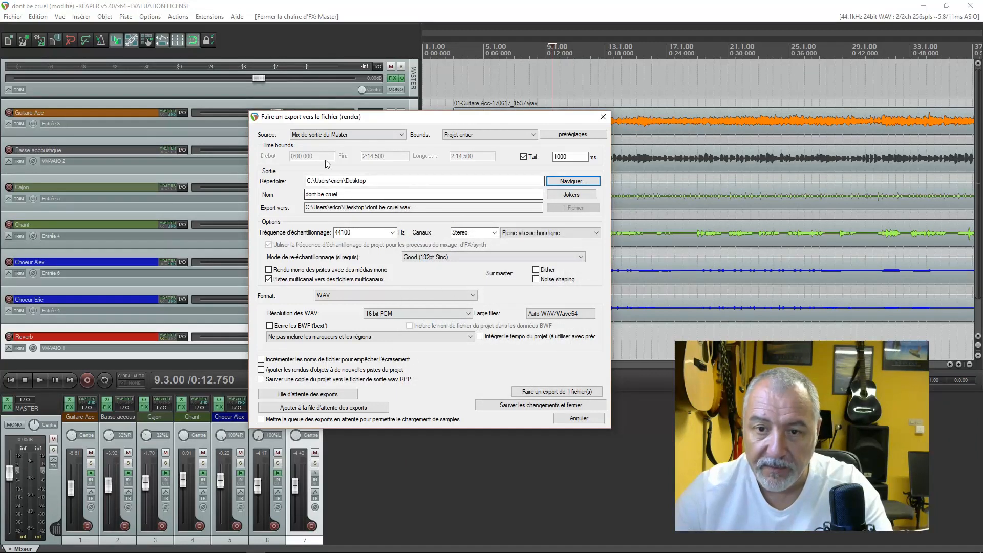
pyautogui.moveTo(342, 193); pyautogui.dragTo(292, 191)
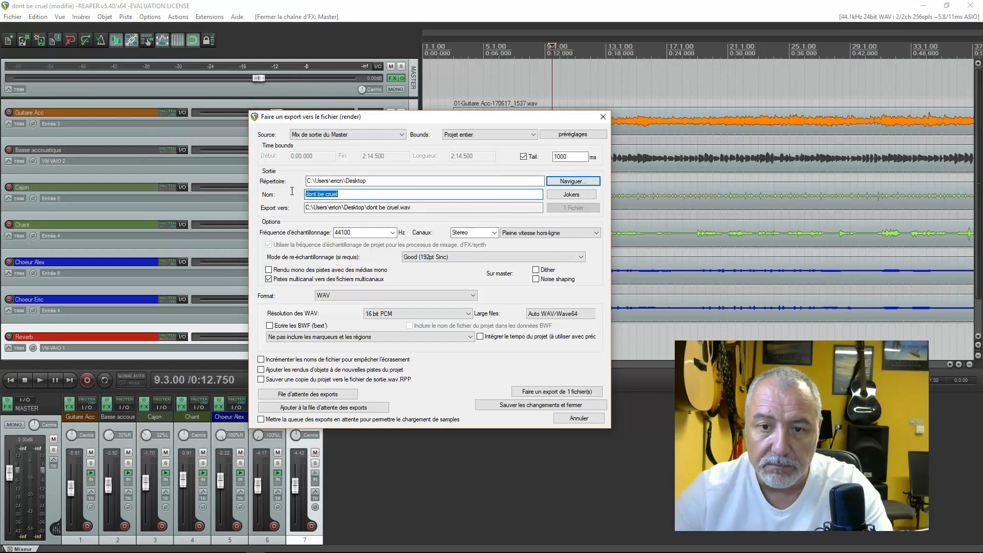
pyautogui.click(338, 194)
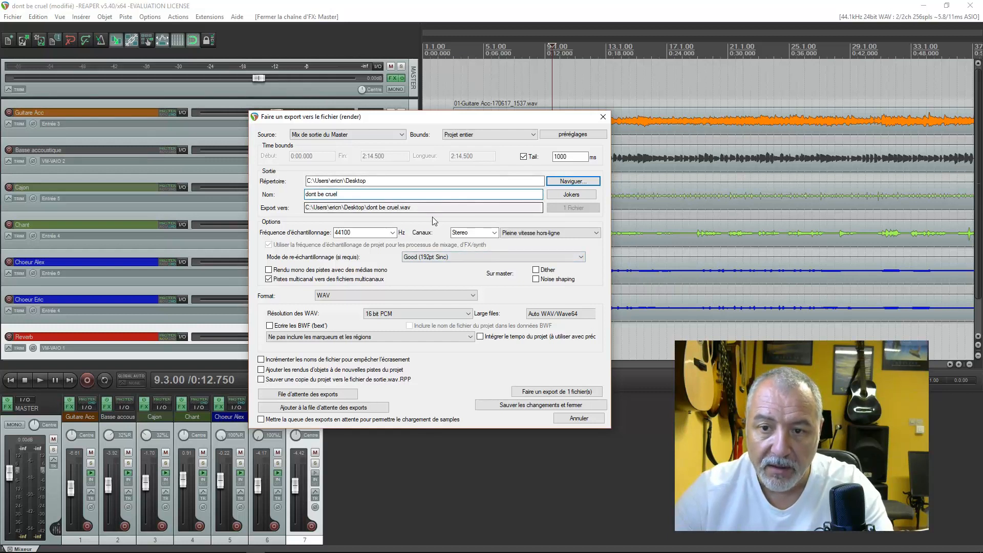
pyautogui.moveTo(416, 207); pyautogui.dragTo(296, 207)
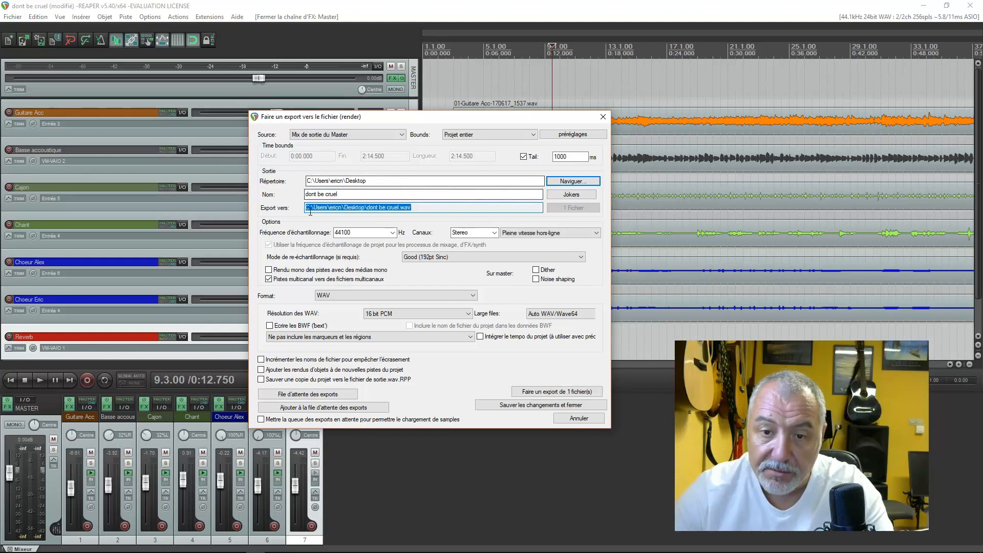
pyautogui.click(418, 208)
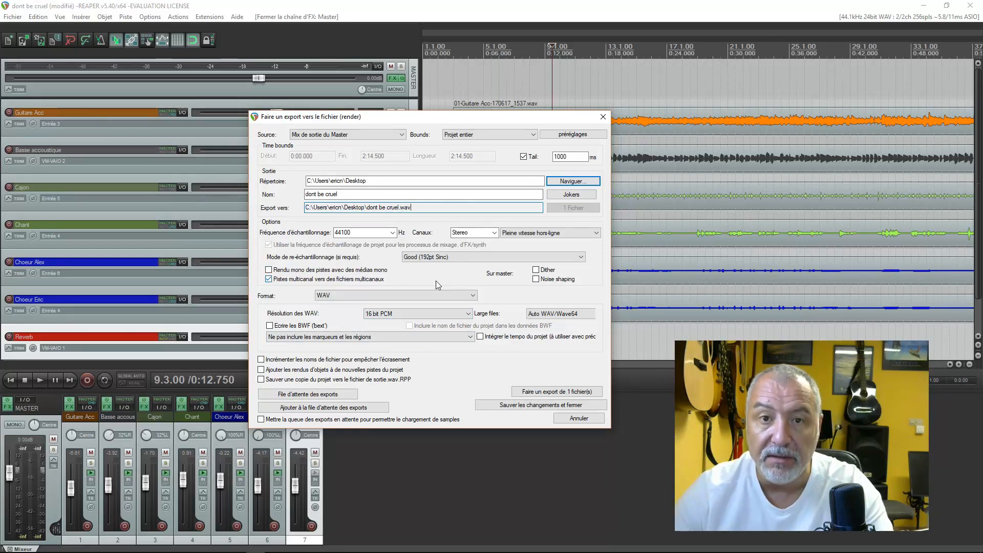
# Render the mix as a 24 bit PCM WAV with mono rendering of mono-media tracks enabled, and close the finished render report
pyautogui.click(425, 270)
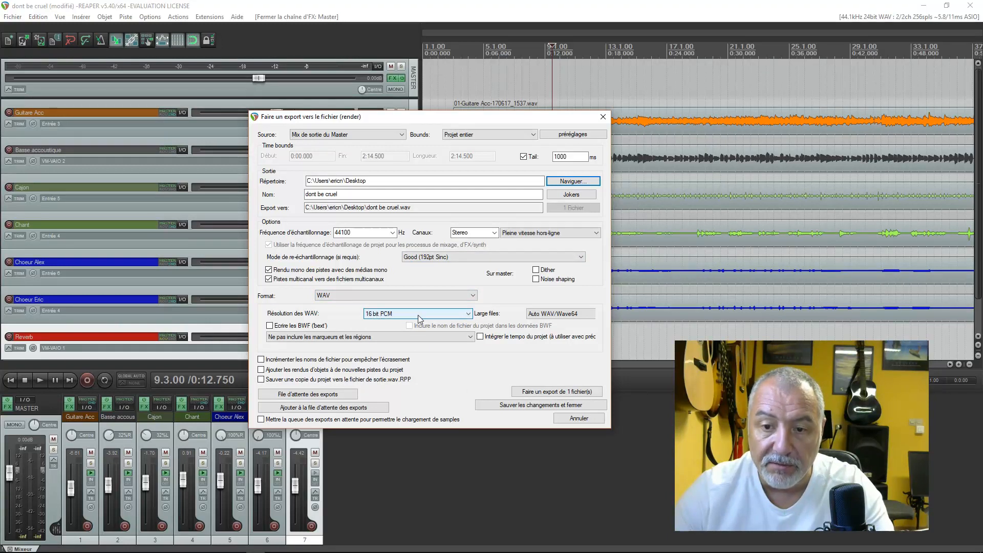
pyautogui.click(469, 315)
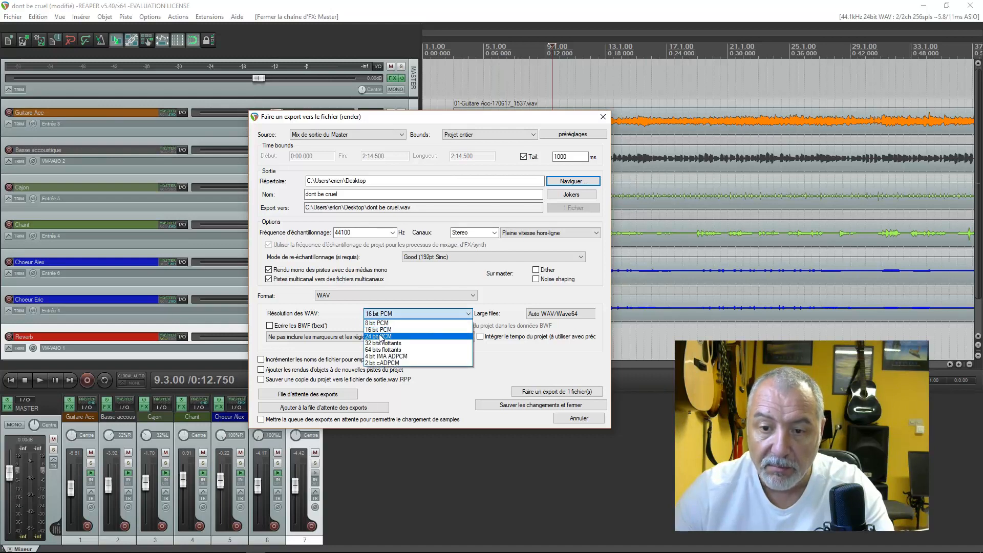
pyautogui.click(381, 336)
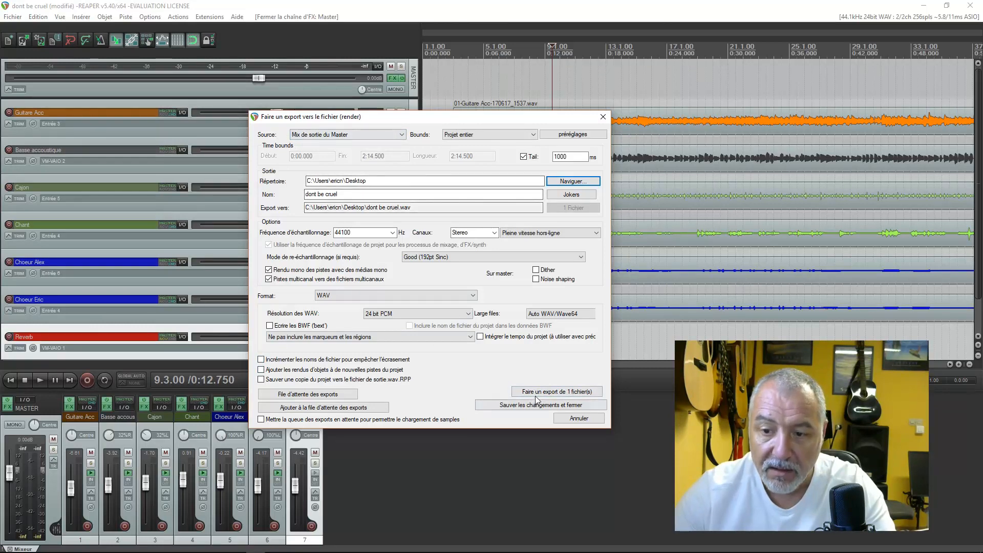
pyautogui.click(529, 392)
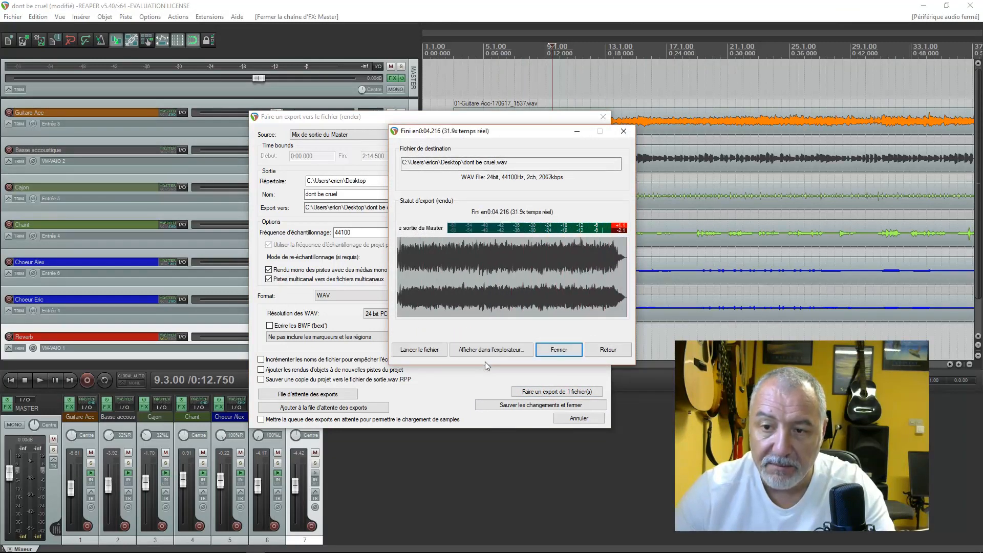
pyautogui.click(552, 351)
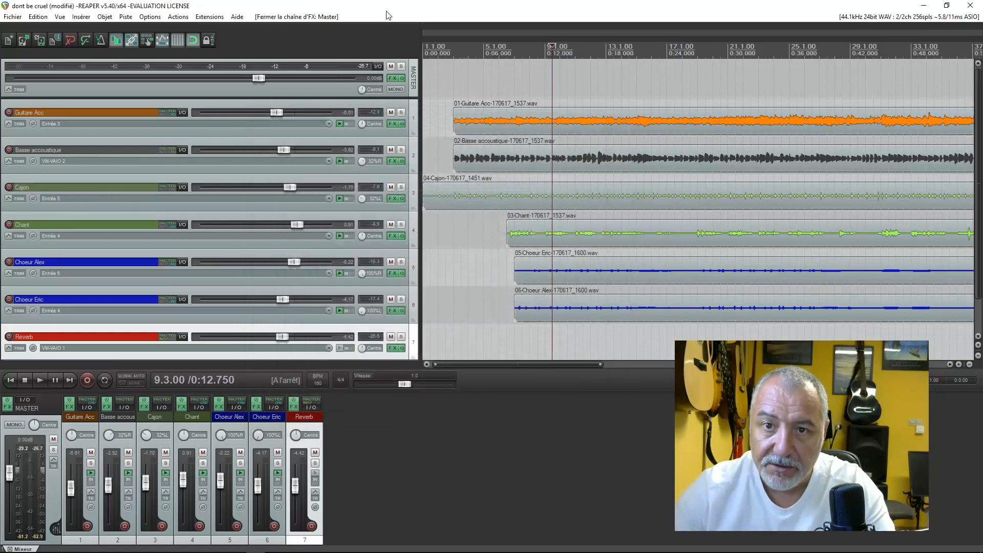
# Uncover the desktop to check the exported dont be cruel.wav file, and maximize the REAPER window again
pyautogui.moveTo(386, 15); pyautogui.dragTo(510, 112)
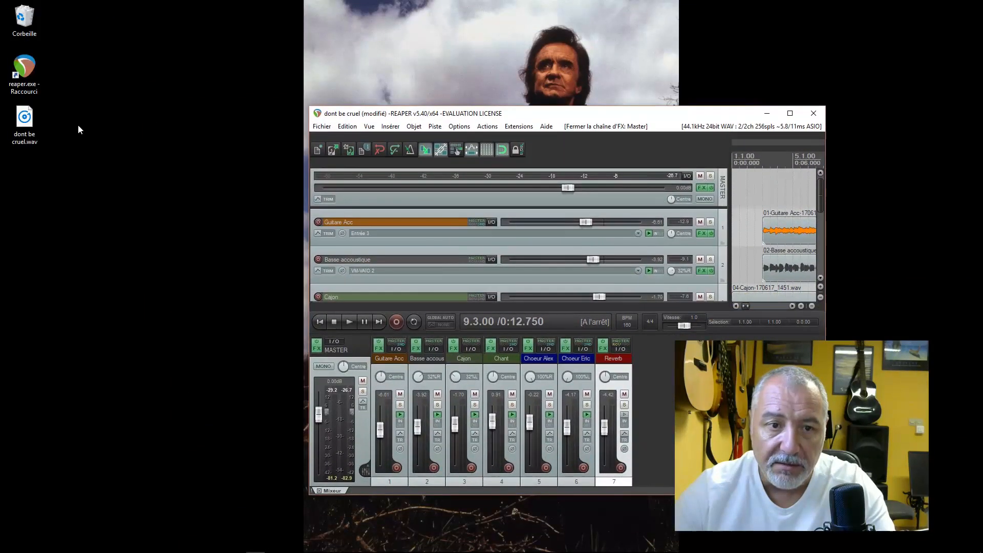
pyautogui.click(29, 126)
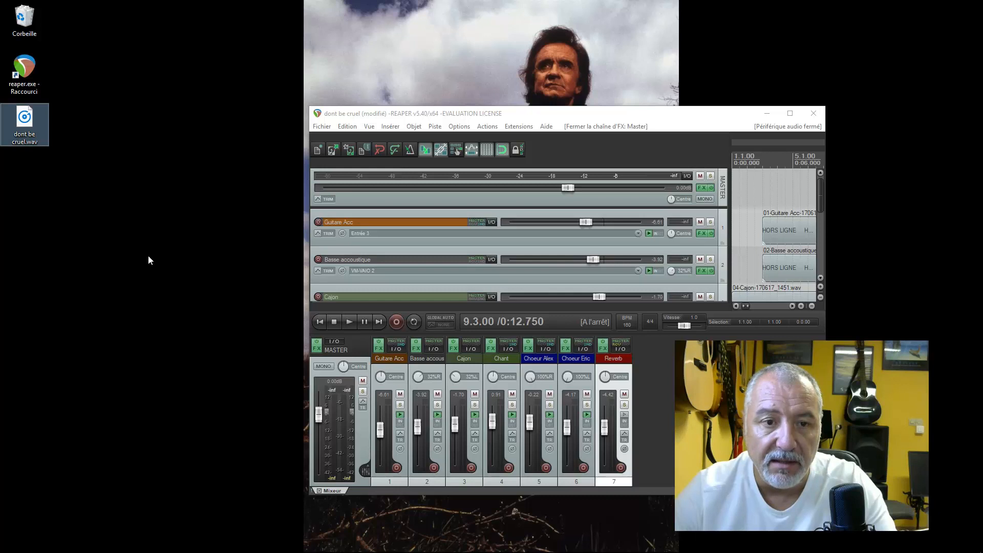
pyautogui.click(678, 121)
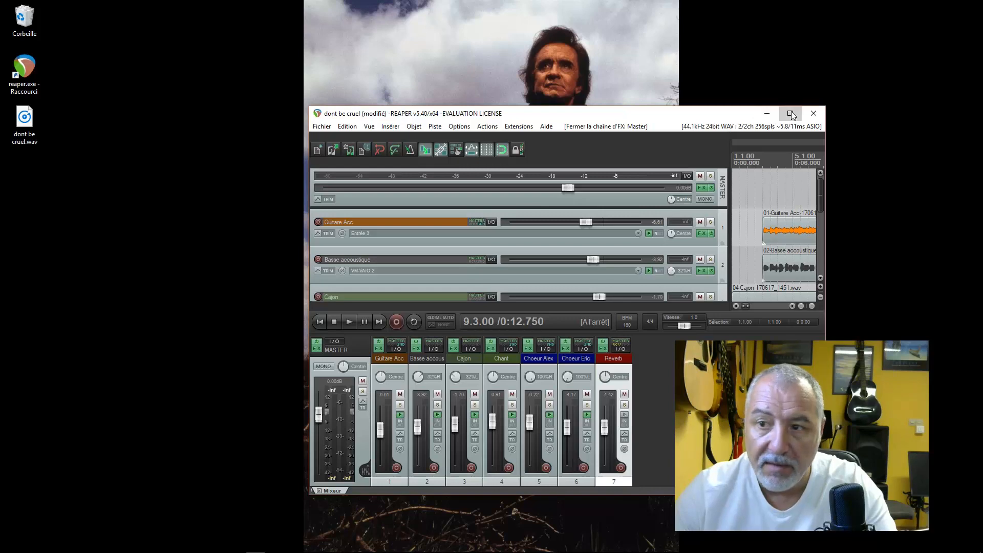
pyautogui.click(790, 113)
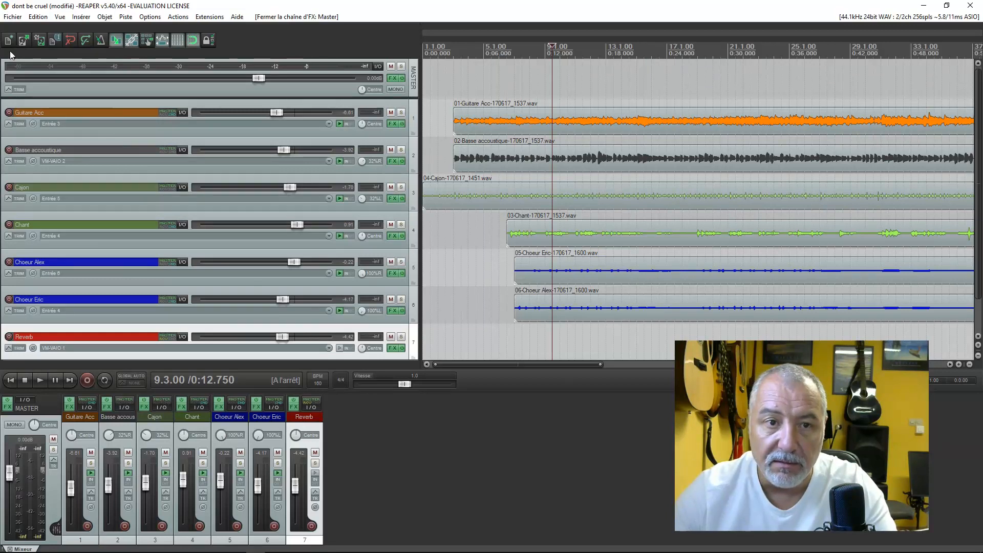
# Reopen the project's render settings, set the output format to MP3 (encodeur: LAME project), and check the export path
pyautogui.click(12, 17)
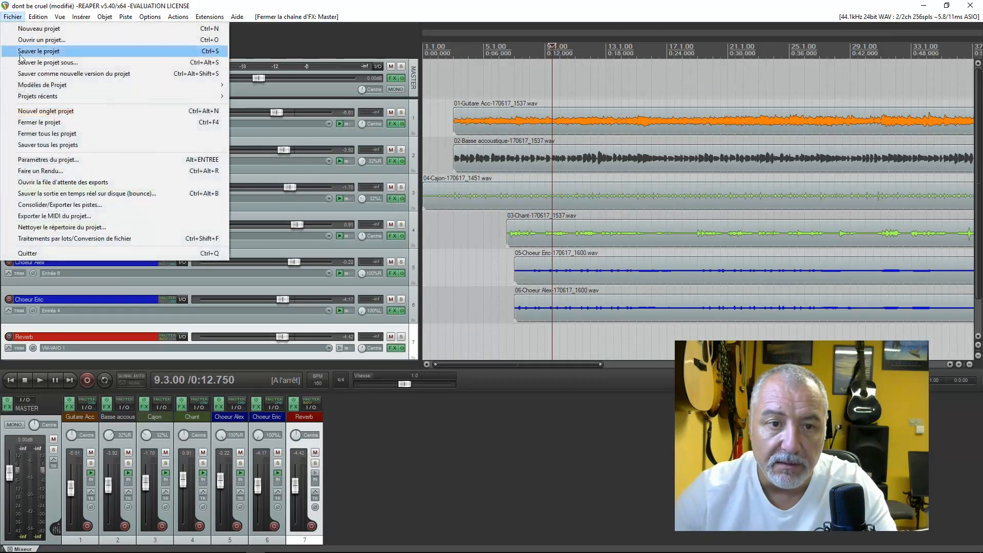
pyautogui.click(41, 171)
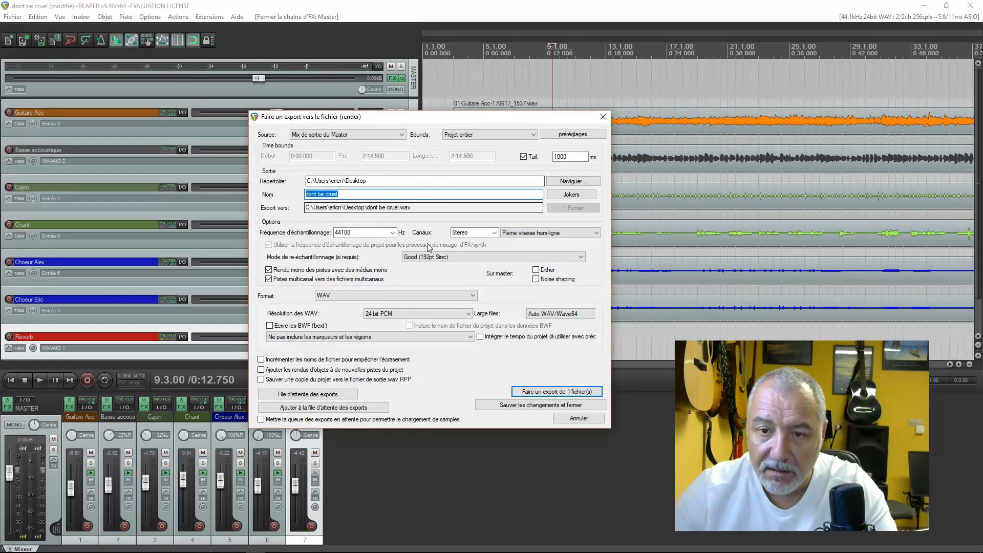
pyautogui.click(382, 295)
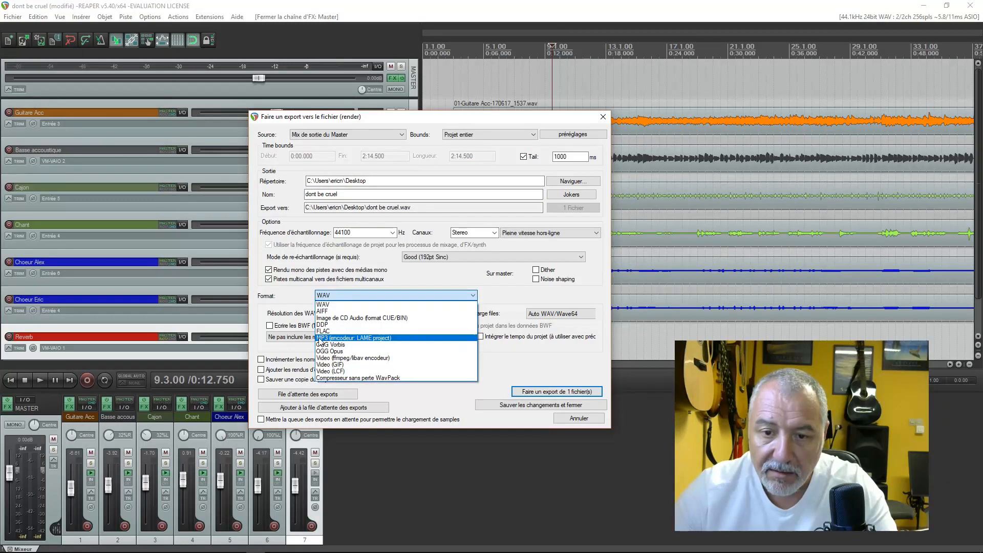
pyautogui.click(360, 338)
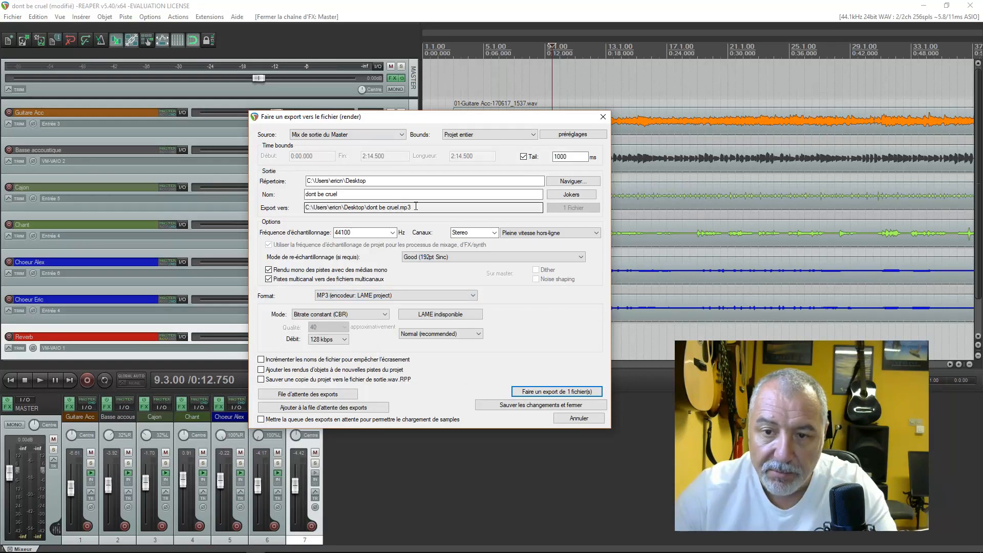
pyautogui.moveTo(415, 206); pyautogui.dragTo(329, 203)
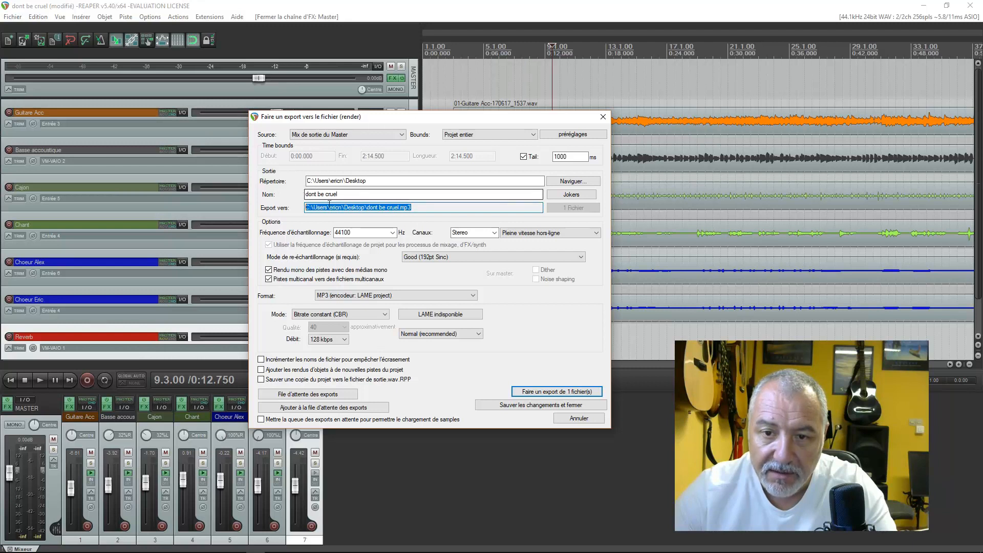
pyautogui.click(424, 206)
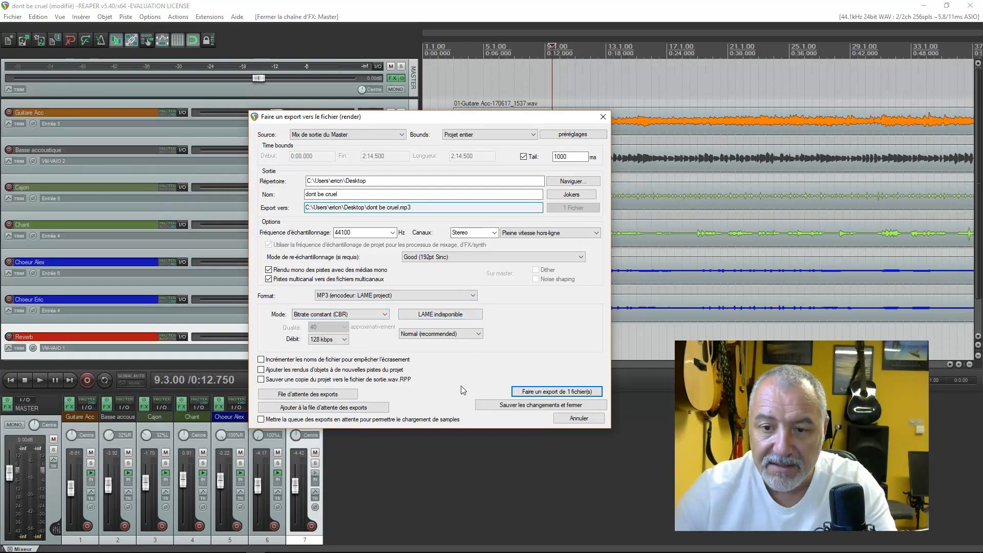
# Open the MP3 encoder configuration and download the x64-Win64 libmp3lame 3.99.5 archive from RareWares in the browser, opening it with WinRAR
pyautogui.click(424, 317)
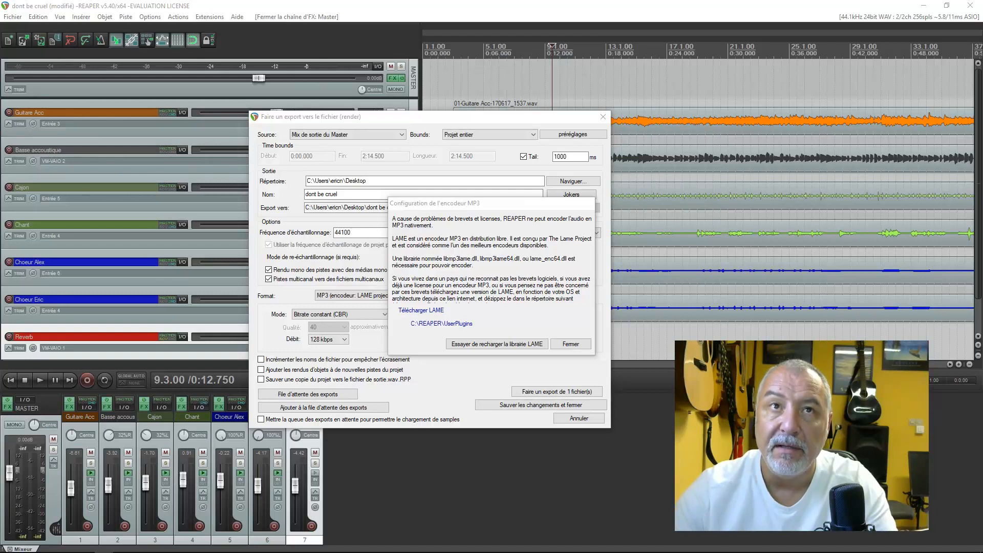
pyautogui.moveTo(295, 0); pyautogui.dragTo(278, 69)
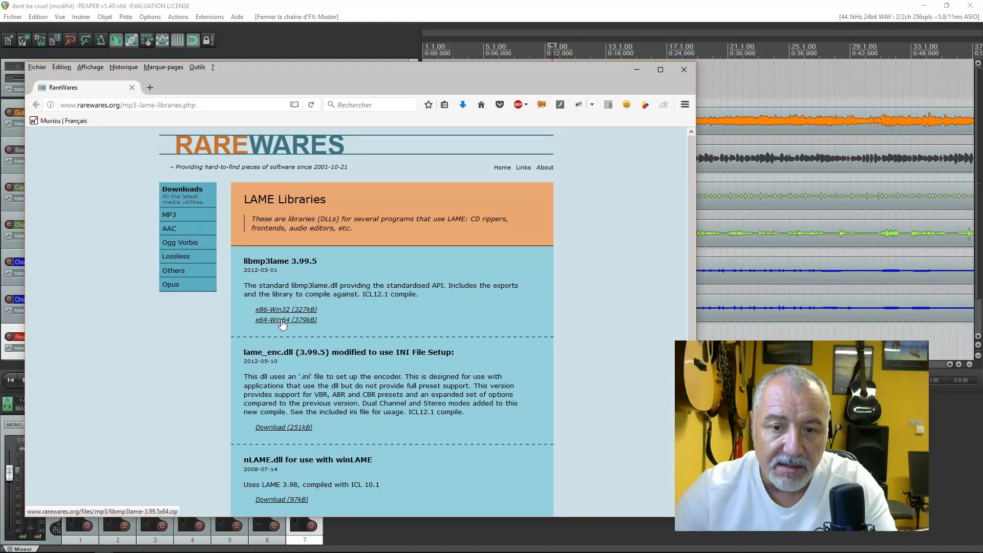
pyautogui.click(282, 321)
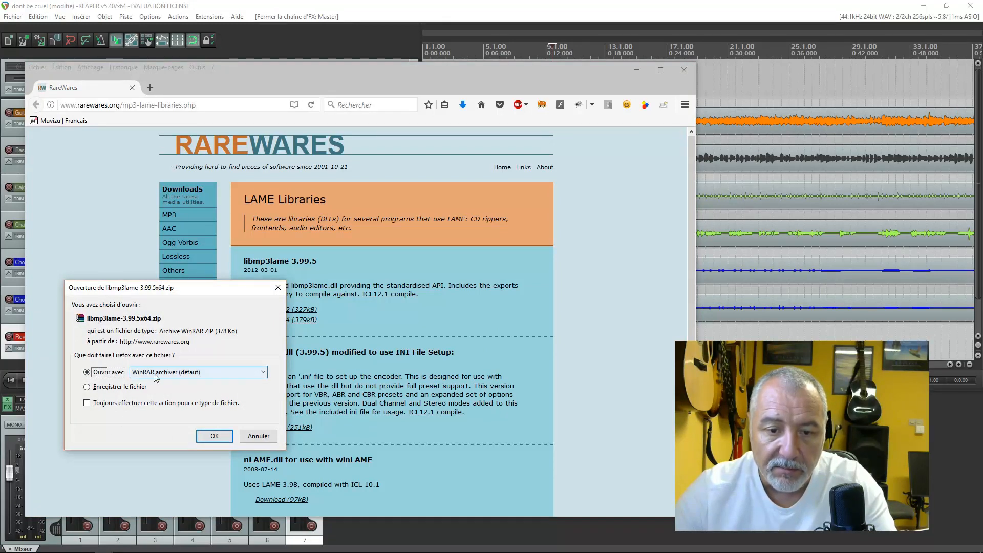
pyautogui.click(210, 437)
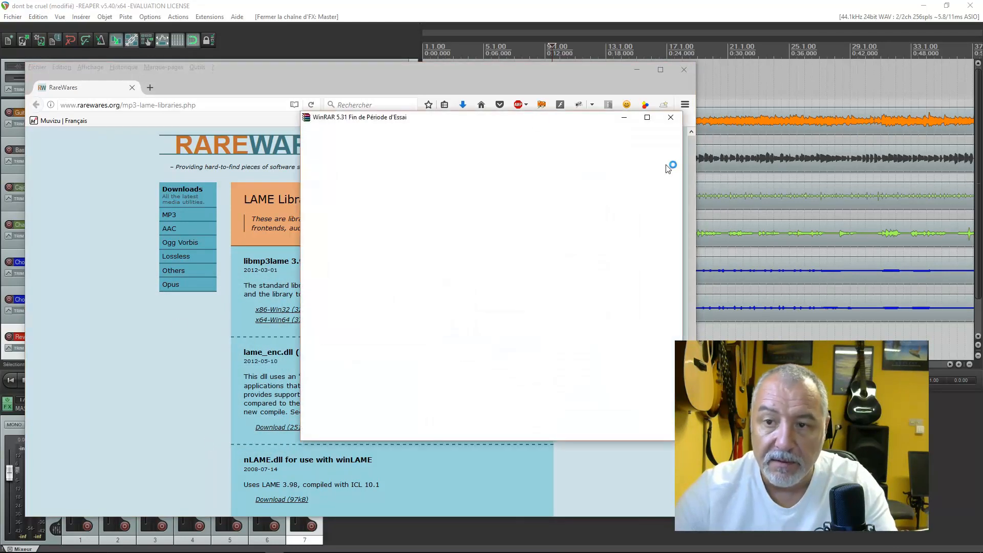
# Dismiss the WinRAR trial notice, close the browser, and place the libmp3lame archive window beside the encoder configuration
pyautogui.click(671, 117)
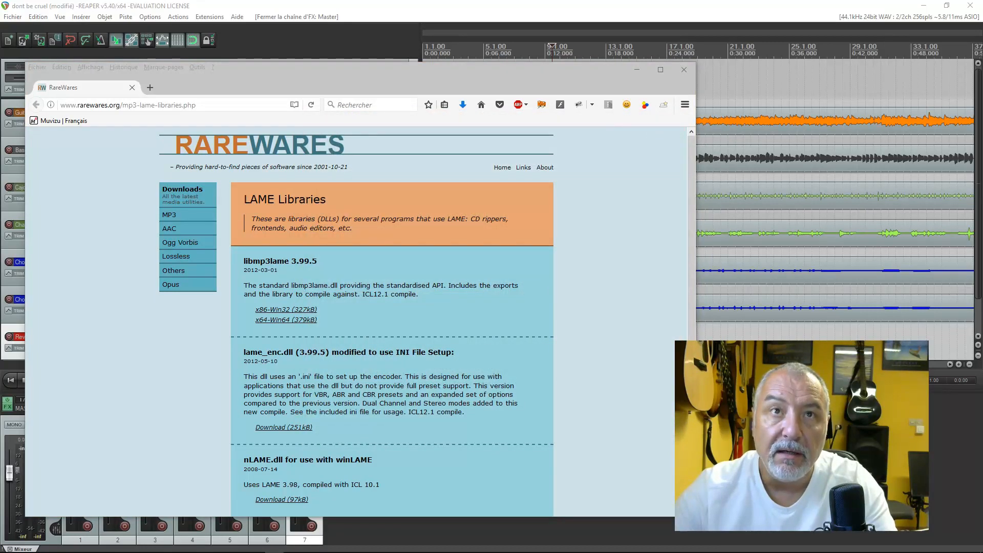
pyautogui.moveTo(124, 0); pyautogui.dragTo(176, 126)
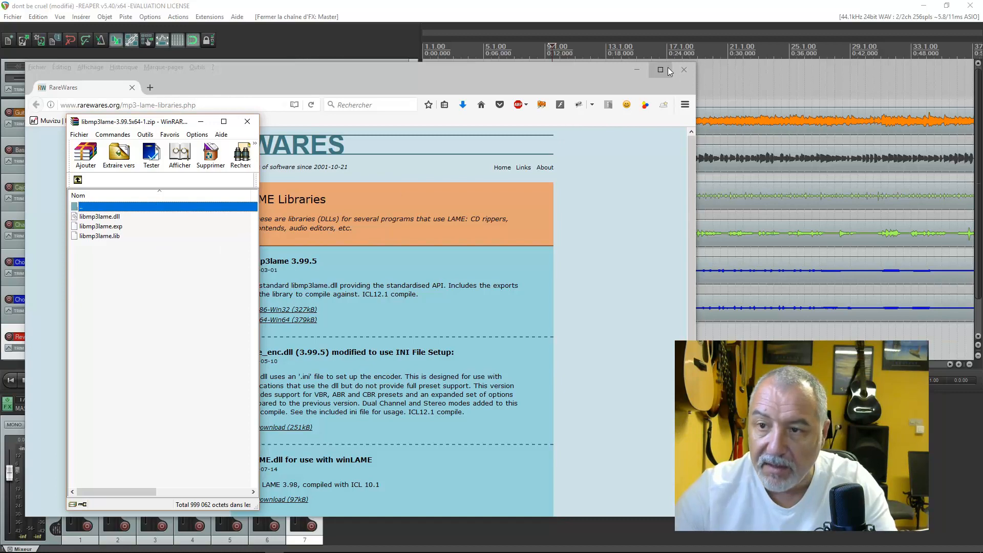
pyautogui.click(685, 71)
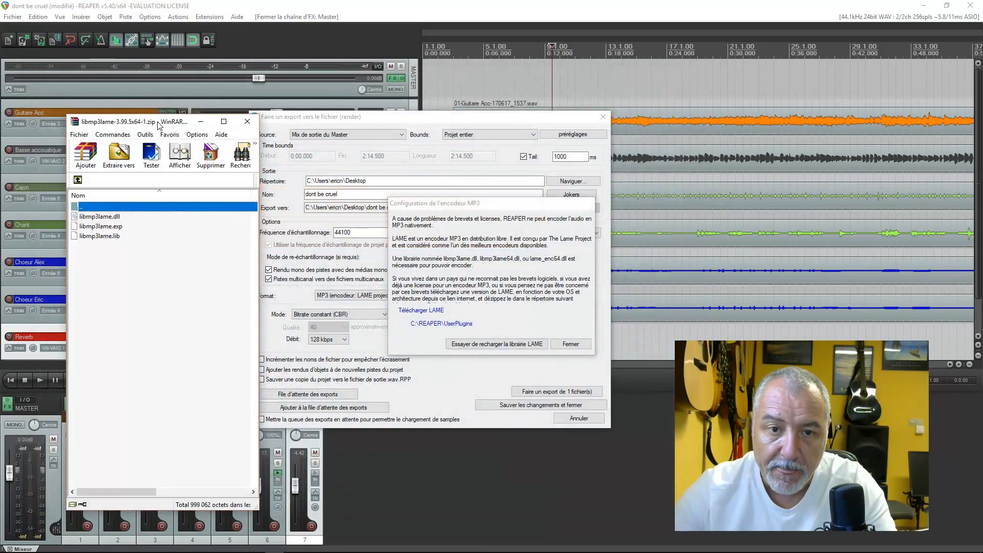
pyautogui.moveTo(159, 125); pyautogui.dragTo(137, 77)
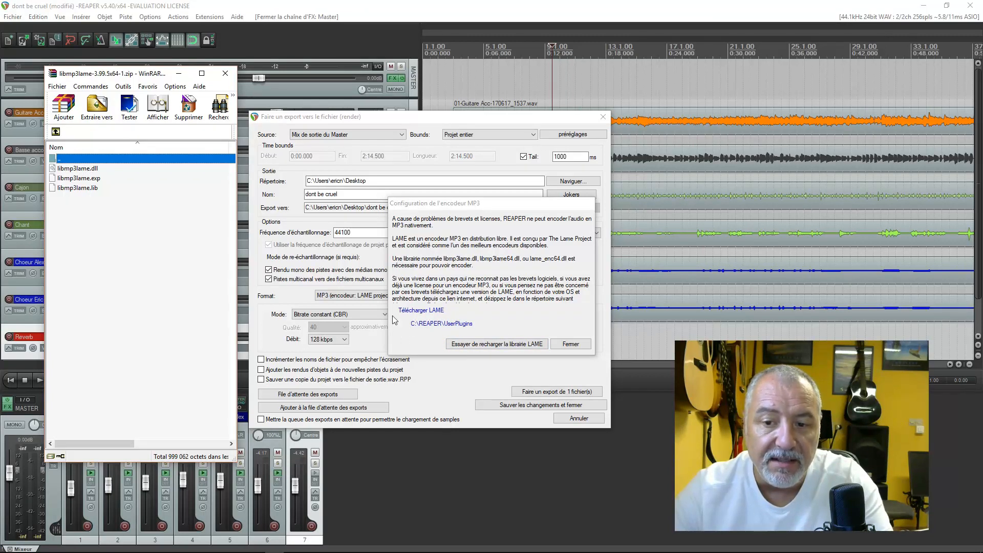
# Open the C:\REAPER\UserPlugins folder from the encoder configuration and extract libmp3lame.dll from the archive into it
pyautogui.click(444, 325)
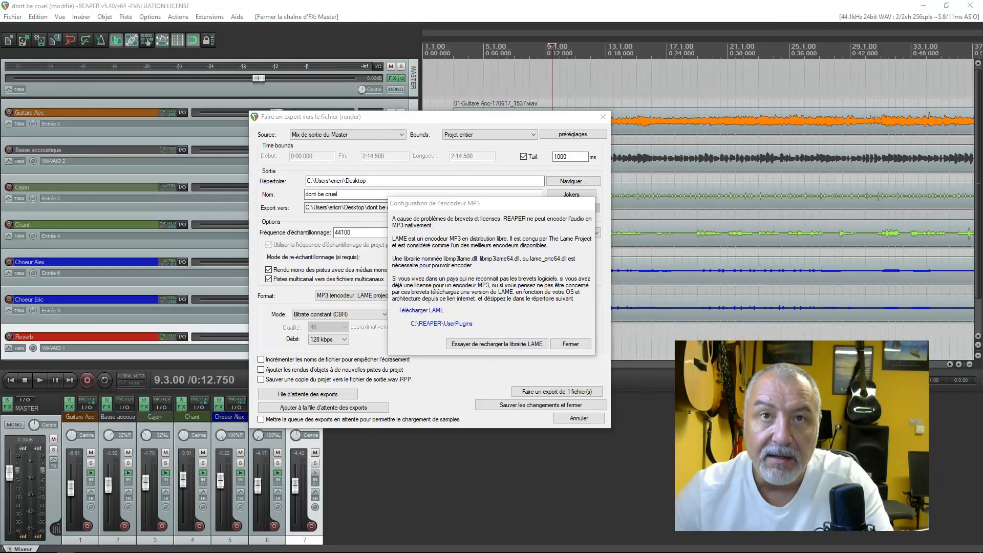
pyautogui.moveTo(359, 0); pyautogui.dragTo(414, 236)
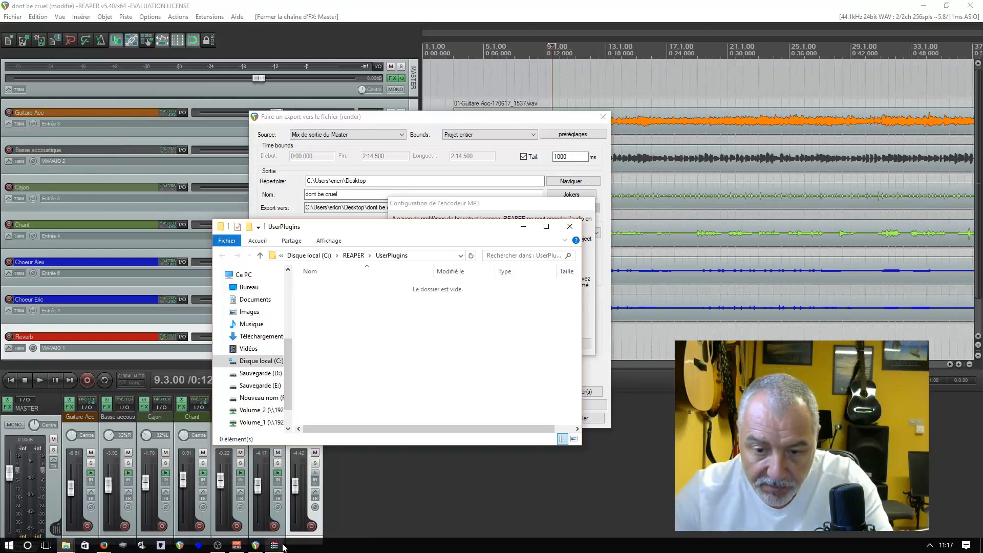
pyautogui.click(274, 545)
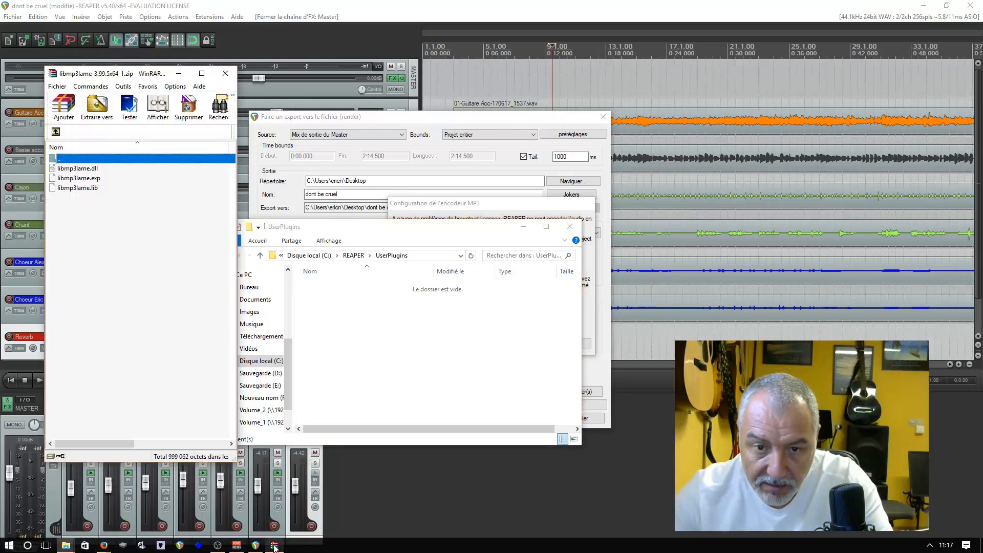
pyautogui.click(72, 169)
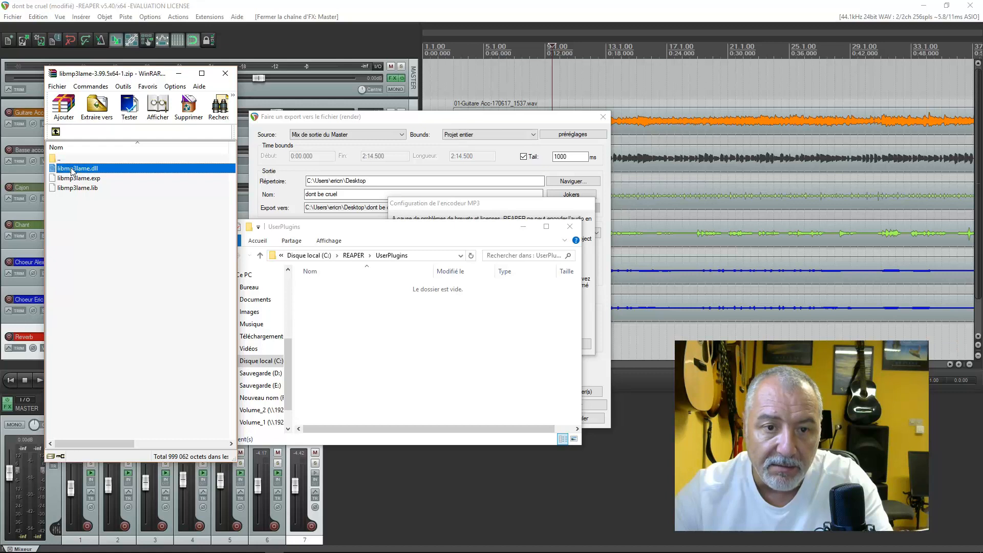
pyautogui.moveTo(72, 170); pyautogui.dragTo(367, 331)
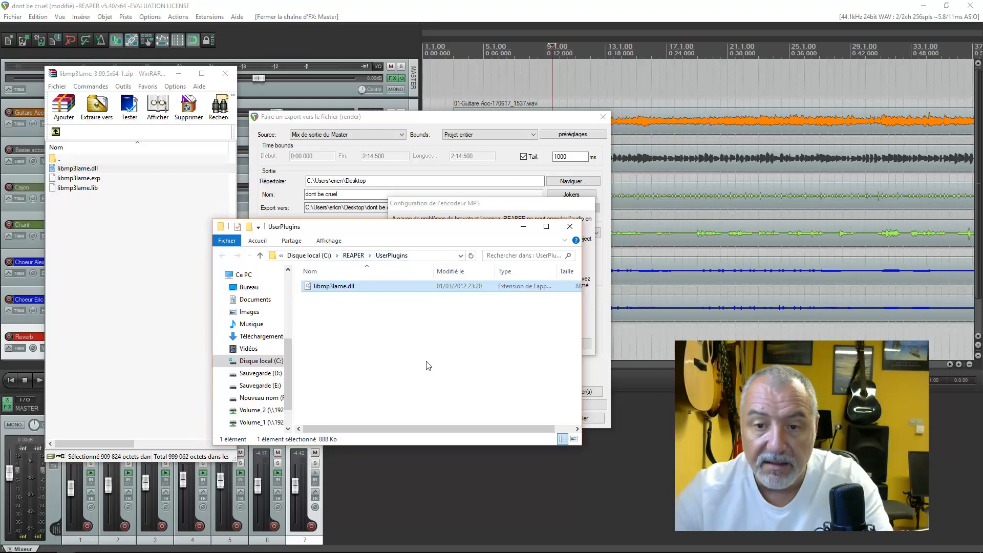
# Close the archive and the UserPlugins folder, reload the LAME library in the encoder configuration, and dismiss its version information
pyautogui.click(229, 75)
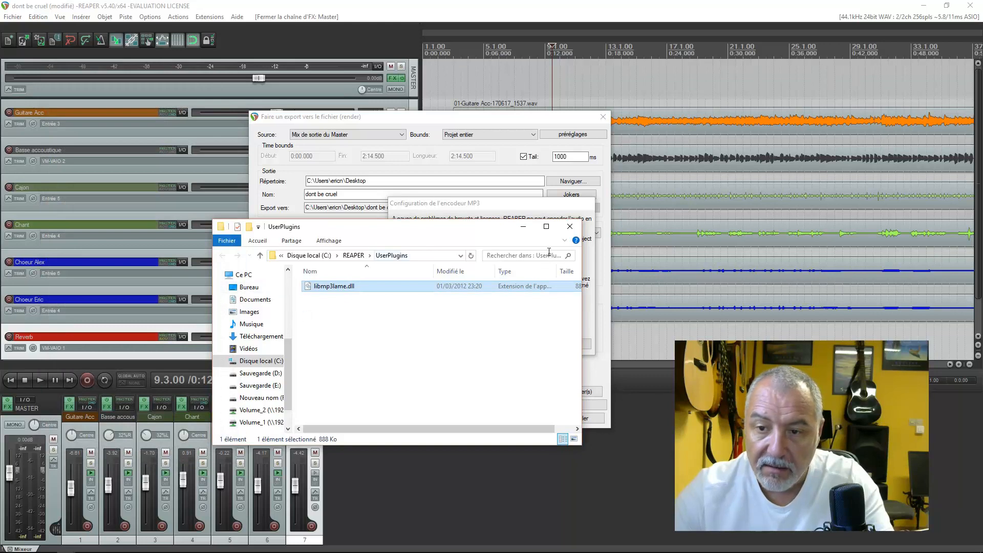
pyautogui.click(571, 226)
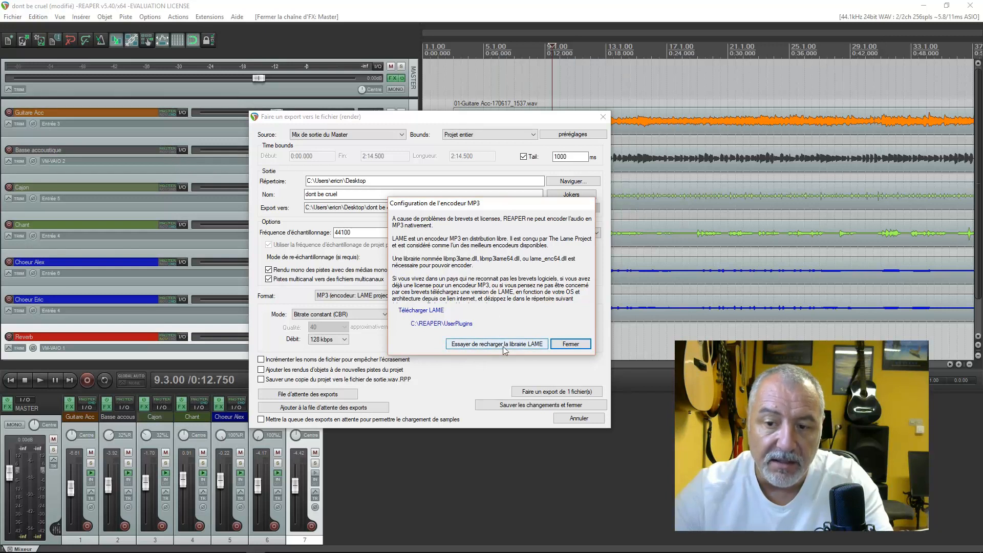
pyautogui.click(475, 345)
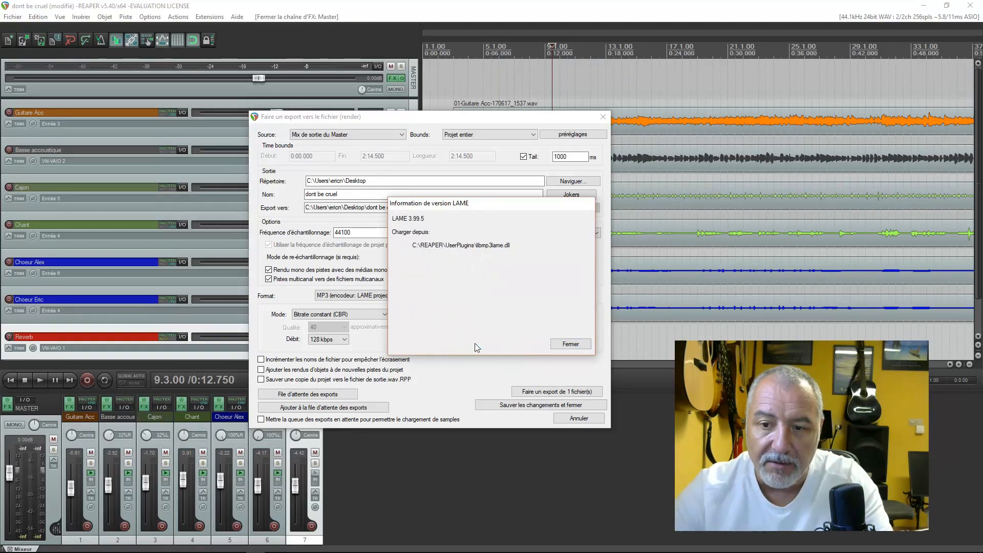
pyautogui.click(565, 345)
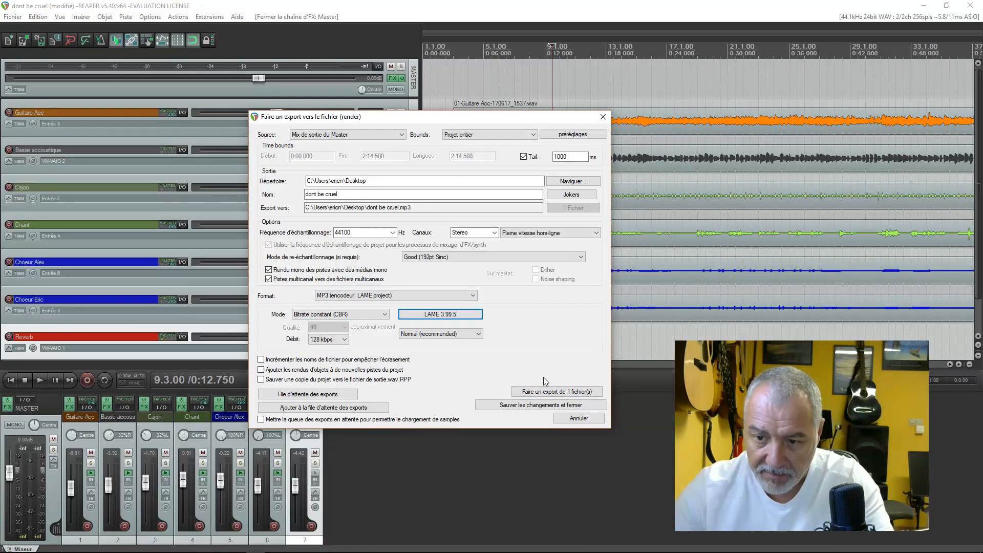
# Render the master mix to dont be cruel.mp3 on the desktop, and shrink the REAPER window to check the exported file
pyautogui.click(540, 393)
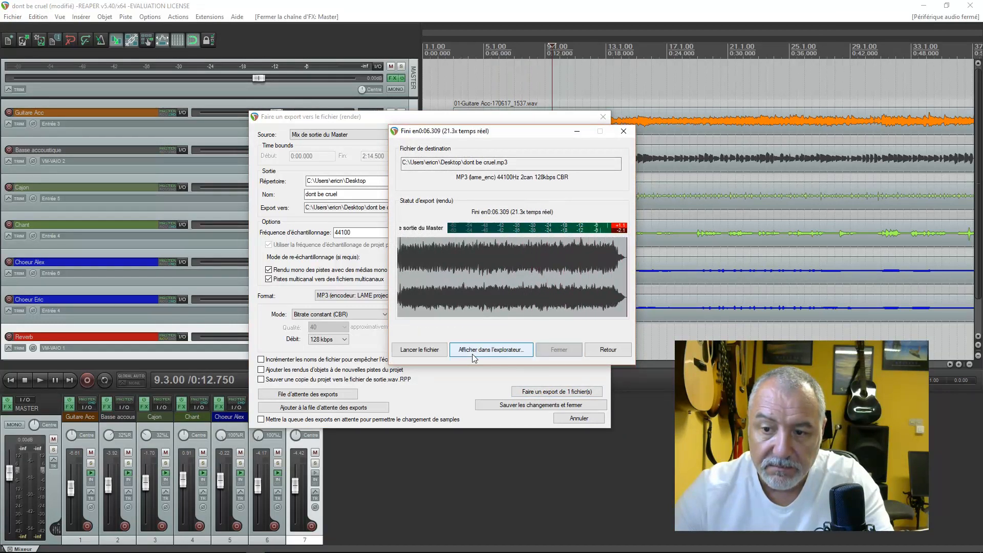
pyautogui.click(559, 350)
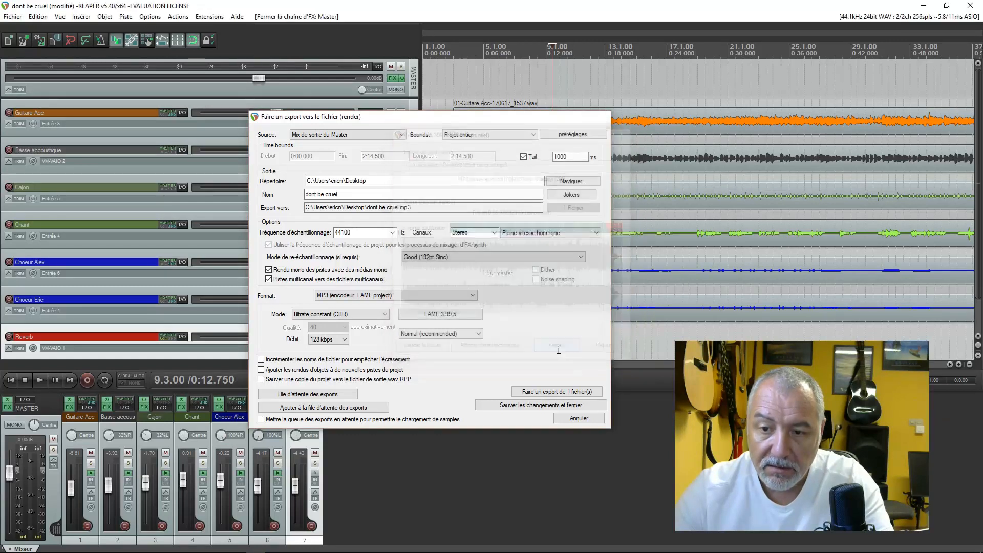
pyautogui.doubleClick(365, 9)
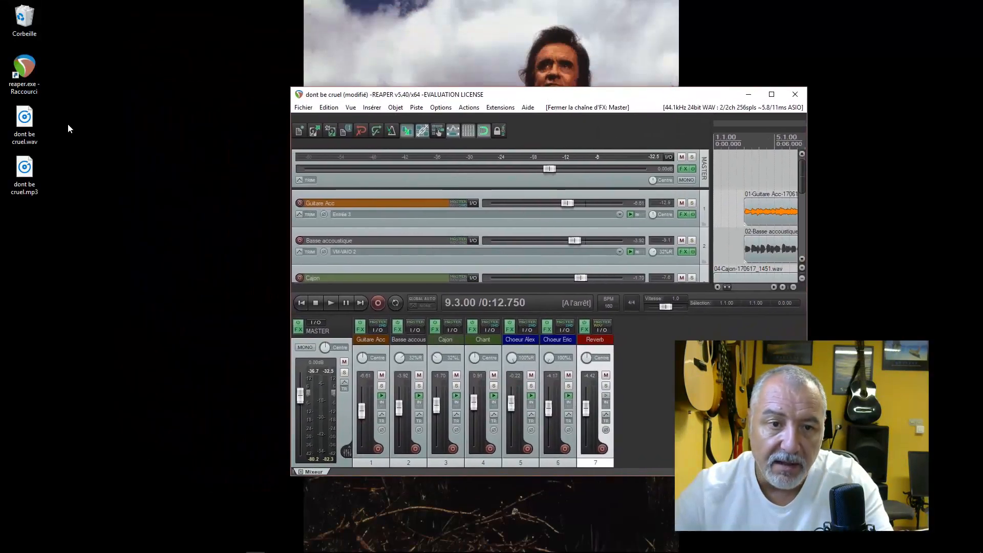